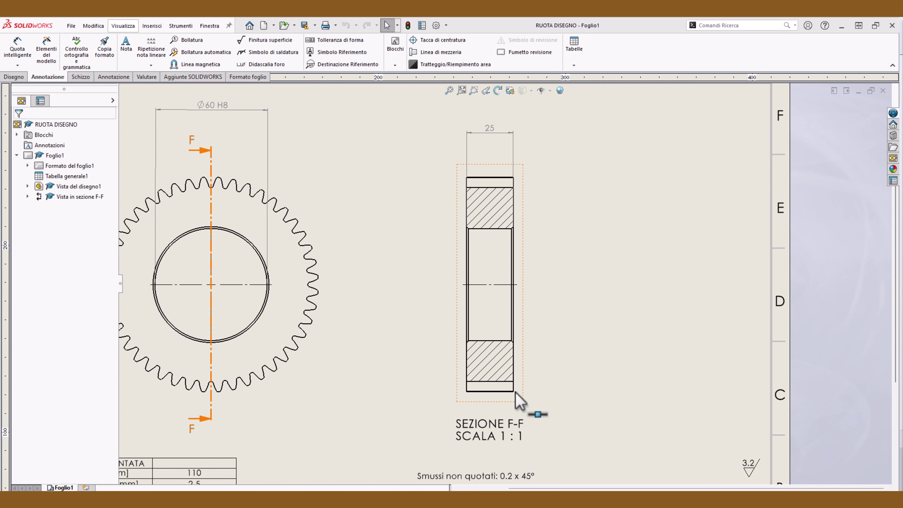
Zoom into section F-F and hide the extra tangent edge line at its bottom with Hide/Show Edges
{"action": "scroll", "coordinate": [508, 384], "scroll_direction": "down", "scroll_amount": 2}
{"action": "scroll", "coordinate": [498, 363], "scroll_direction": "down", "scroll_amount": 2}
{"action": "scroll", "coordinate": [498, 354], "scroll_direction": "down", "scroll_amount": 1}
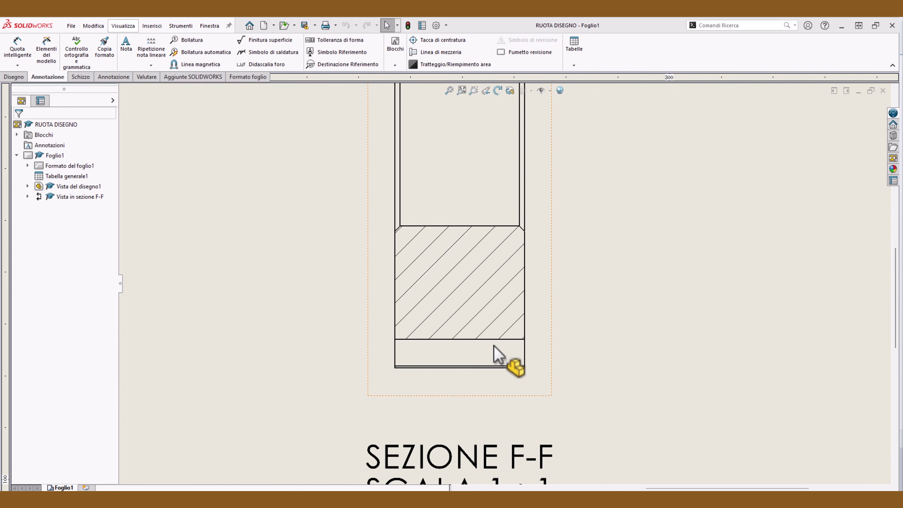
{"action": "scroll", "coordinate": [496, 351], "scroll_direction": "down", "scroll_amount": 2}
{"action": "scroll", "coordinate": [497, 352], "scroll_direction": "down", "scroll_amount": 1}
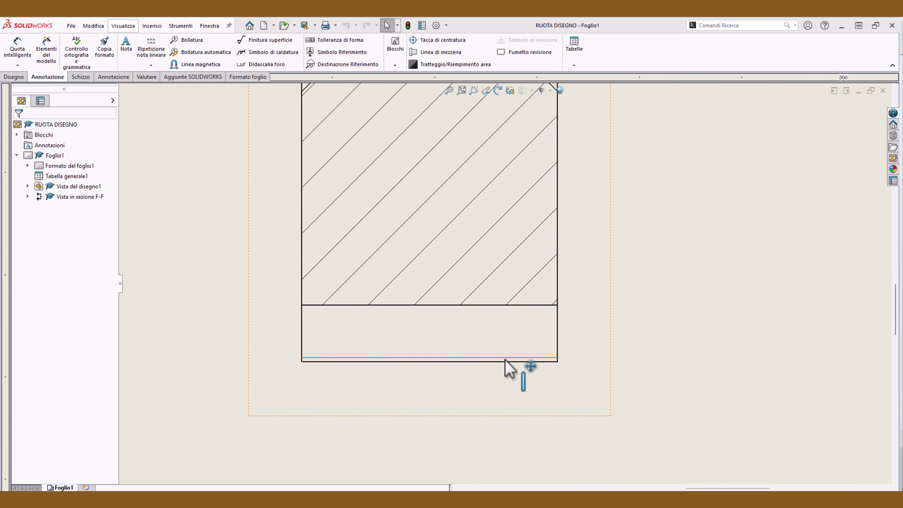
{"action": "left_click", "coordinate": [505, 360]}
{"action": "right_click", "coordinate": [505, 360]}
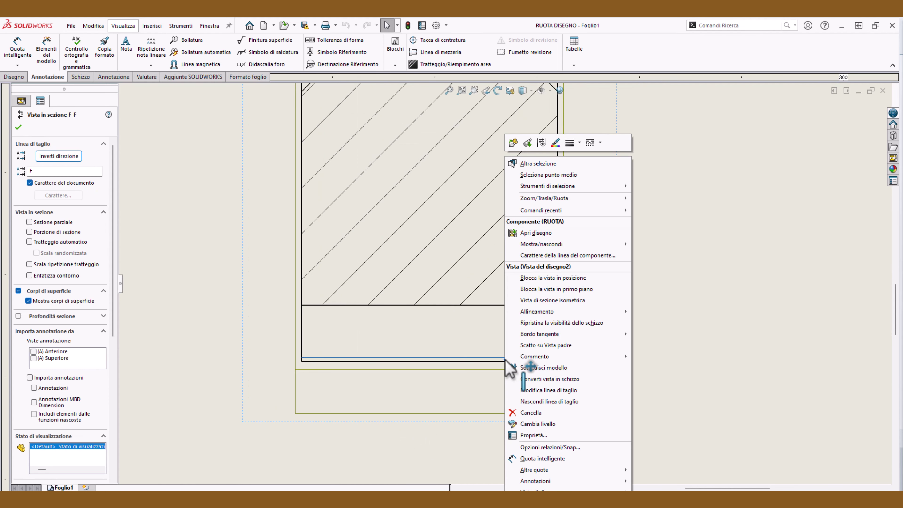
{"action": "left_click", "coordinate": [541, 143]}
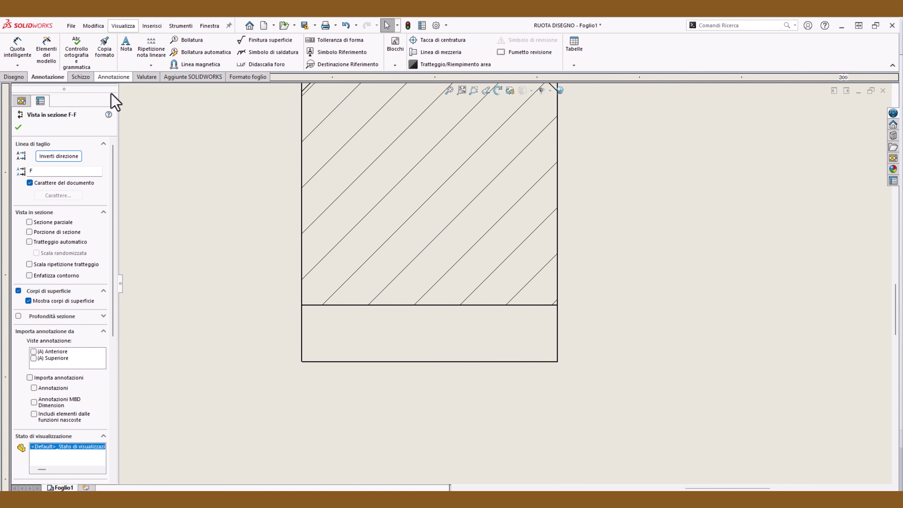
Add a pitch centerline across the bottom rim band of section F-F
{"action": "left_click", "coordinate": [427, 52]}
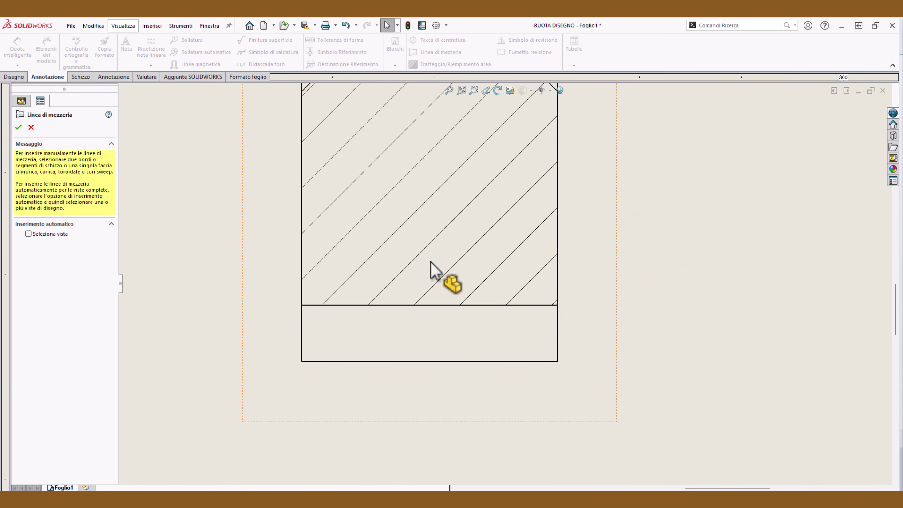
{"action": "left_click", "coordinate": [426, 305]}
{"action": "left_click", "coordinate": [425, 362]}
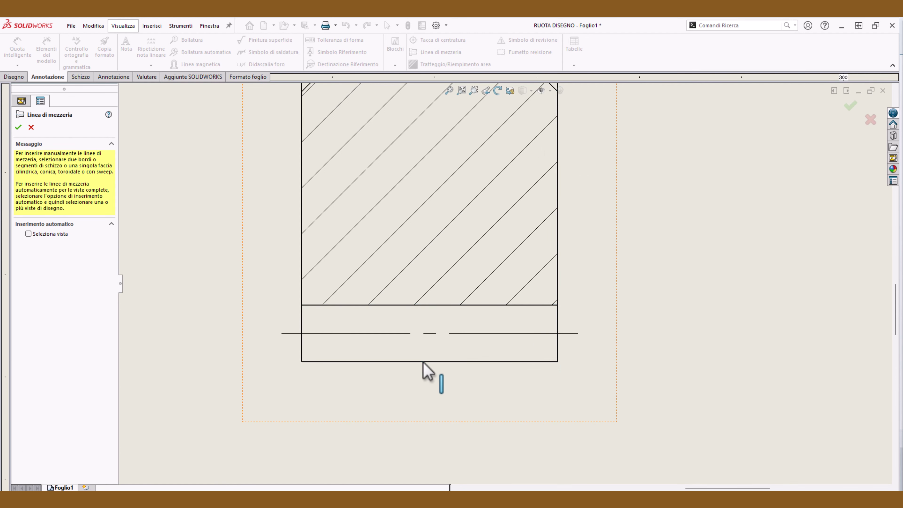
Add the matching centerline across the top rim band and finish the centerlines
{"action": "scroll", "coordinate": [445, 320], "scroll_direction": "down", "scroll_amount": 1}
{"action": "scroll", "coordinate": [484, 302], "scroll_direction": "up", "scroll_amount": 5}
{"action": "scroll", "coordinate": [530, 232], "scroll_direction": "down", "scroll_amount": 4}
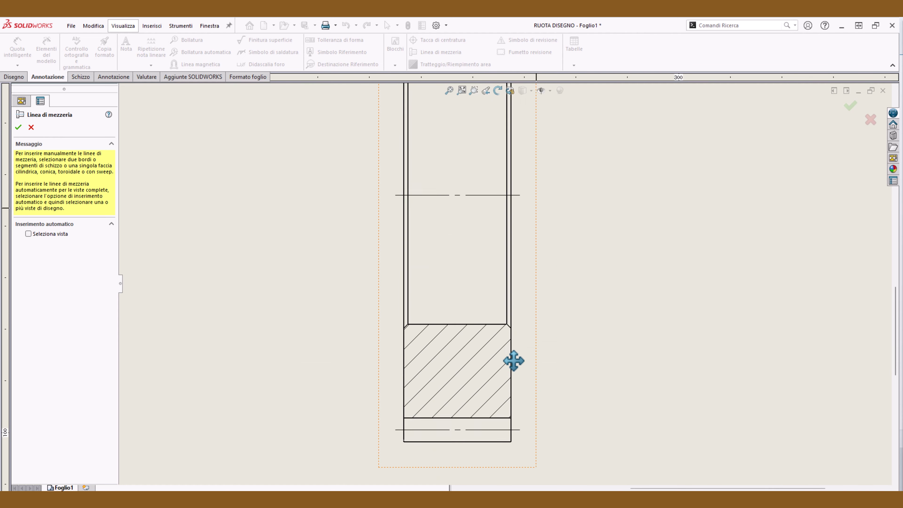
{"action": "scroll", "coordinate": [490, 172], "scroll_direction": "up", "scroll_amount": 1}
{"action": "scroll", "coordinate": [463, 289], "scroll_direction": "down", "scroll_amount": 2}
{"action": "scroll", "coordinate": [447, 238], "scroll_direction": "down", "scroll_amount": 1}
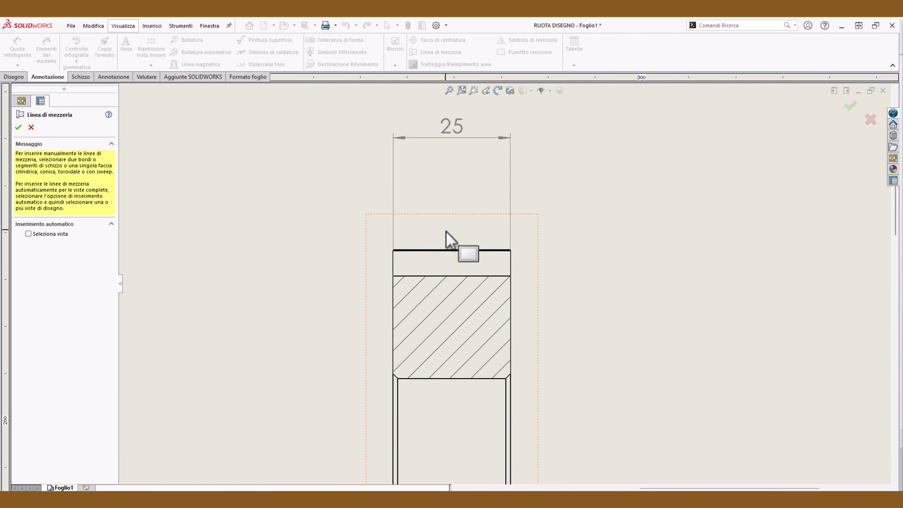
{"action": "scroll", "coordinate": [454, 276], "scroll_direction": "down", "scroll_amount": 2}
{"action": "scroll", "coordinate": [456, 279], "scroll_direction": "down", "scroll_amount": 3}
{"action": "scroll", "coordinate": [473, 265], "scroll_direction": "down", "scroll_amount": 1}
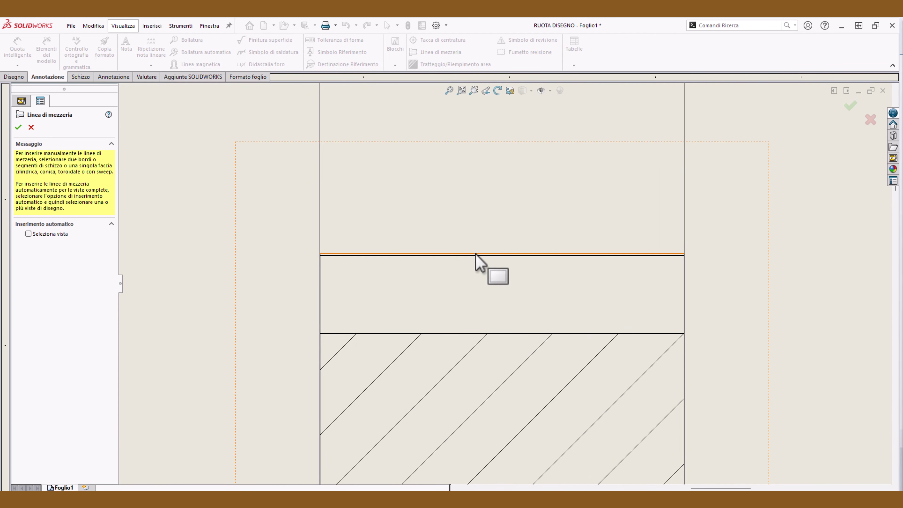
{"action": "left_click", "coordinate": [475, 254]}
{"action": "left_click", "coordinate": [502, 333]}
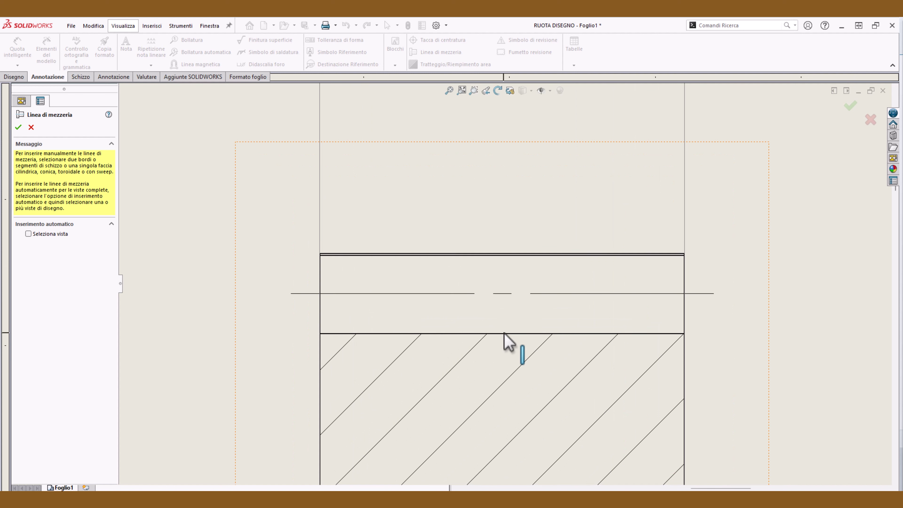
{"action": "left_click", "coordinate": [18, 127]}
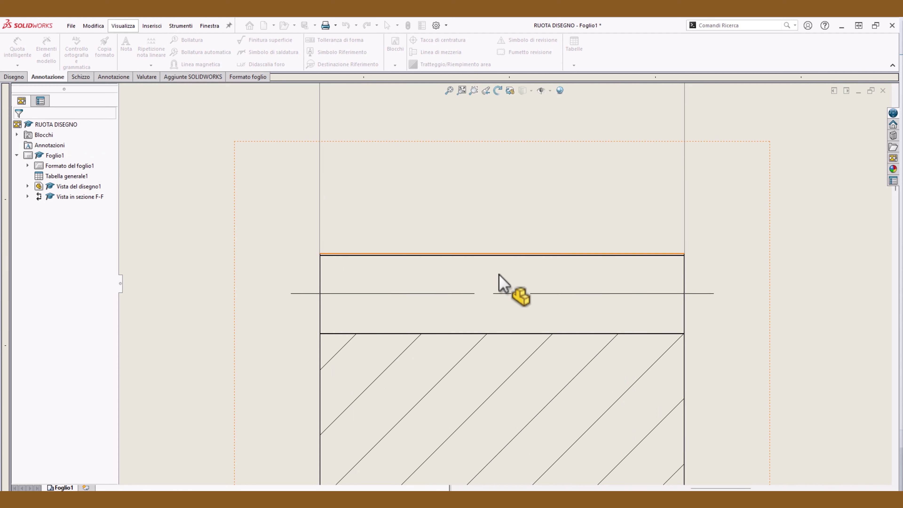
Hide the doubled tangent edge at the top of section F-F, leaving the view in place
{"action": "scroll", "coordinate": [544, 255], "scroll_direction": "down", "scroll_amount": 2}
{"action": "left_click_drag", "start_coordinate": [546, 262], "coordinate": [555, 278]}
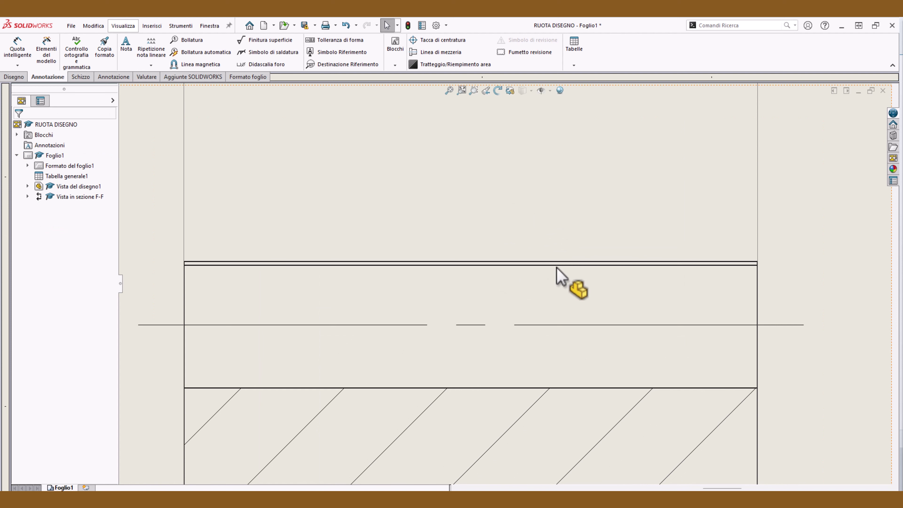
{"action": "left_click", "coordinate": [557, 265]}
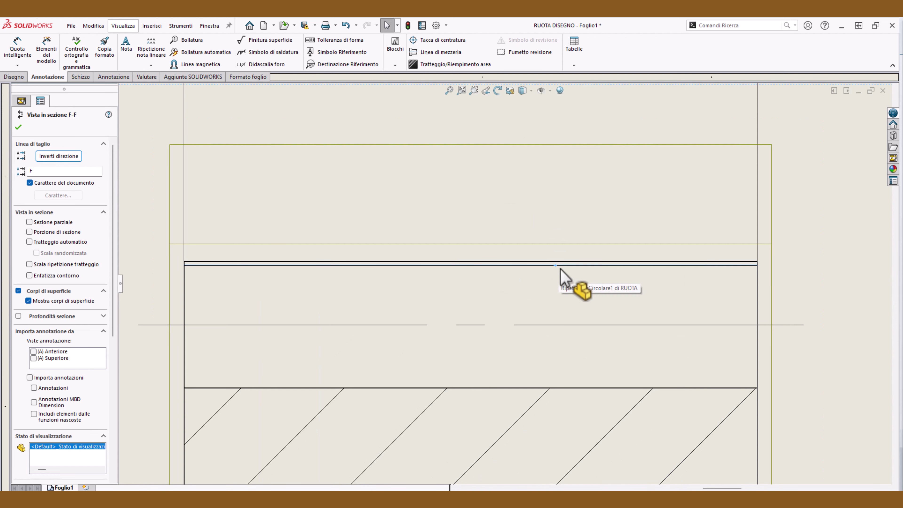
{"action": "right_click", "coordinate": [562, 267]}
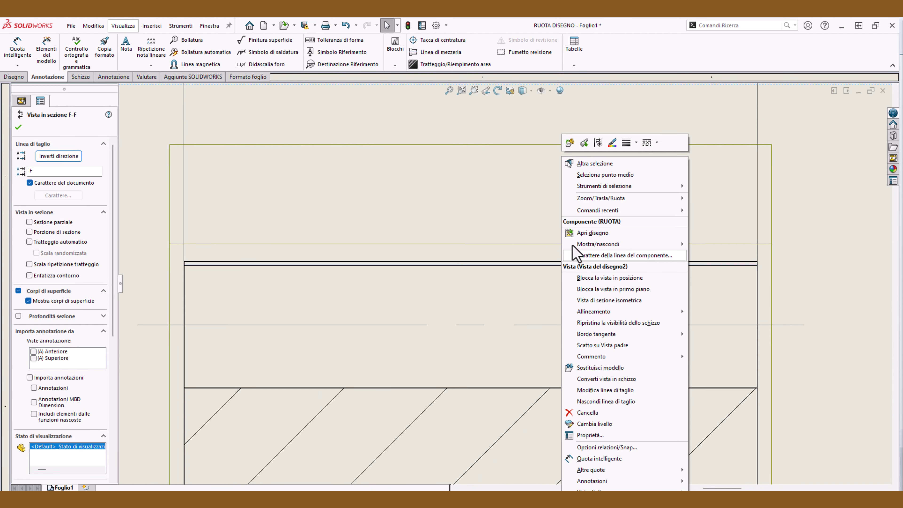
{"action": "left_click", "coordinate": [601, 143]}
{"action": "scroll", "coordinate": [486, 263], "scroll_direction": "up", "scroll_amount": 5}
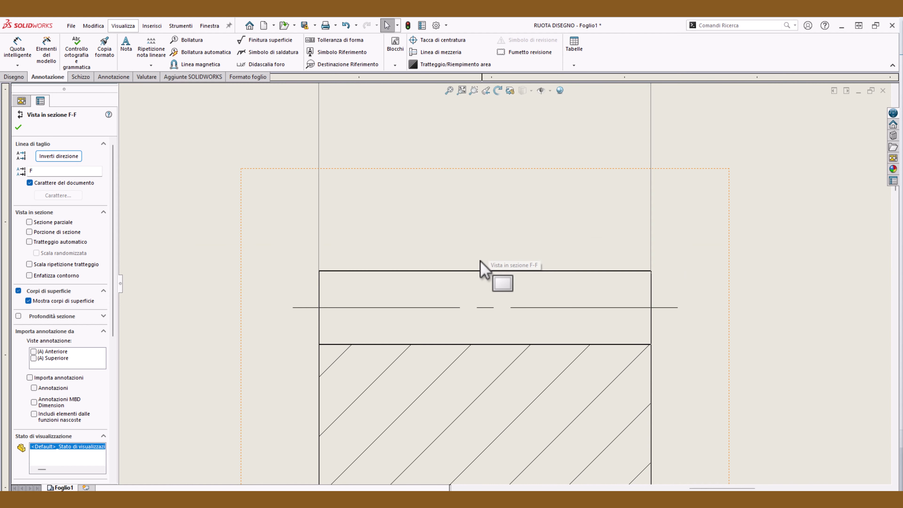
{"action": "scroll", "coordinate": [512, 327], "scroll_direction": "up", "scroll_amount": 2}
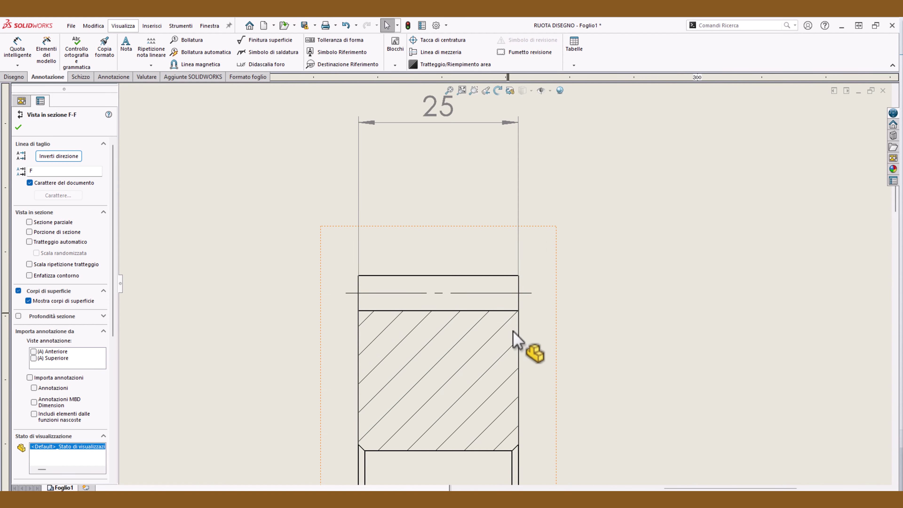
{"action": "scroll", "coordinate": [530, 369], "scroll_direction": "up", "scroll_amount": 3}
{"action": "scroll", "coordinate": [462, 306], "scroll_direction": "down", "scroll_amount": 3}
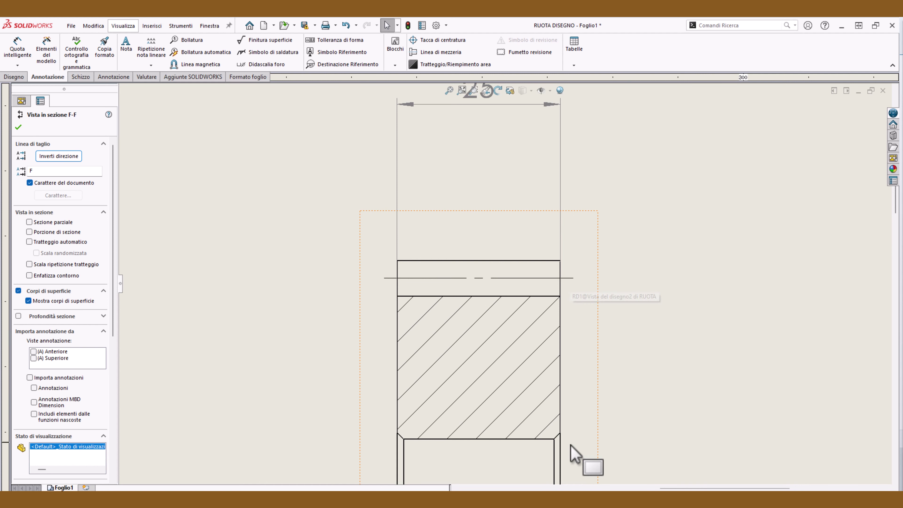
{"action": "left_click", "coordinate": [560, 457]}
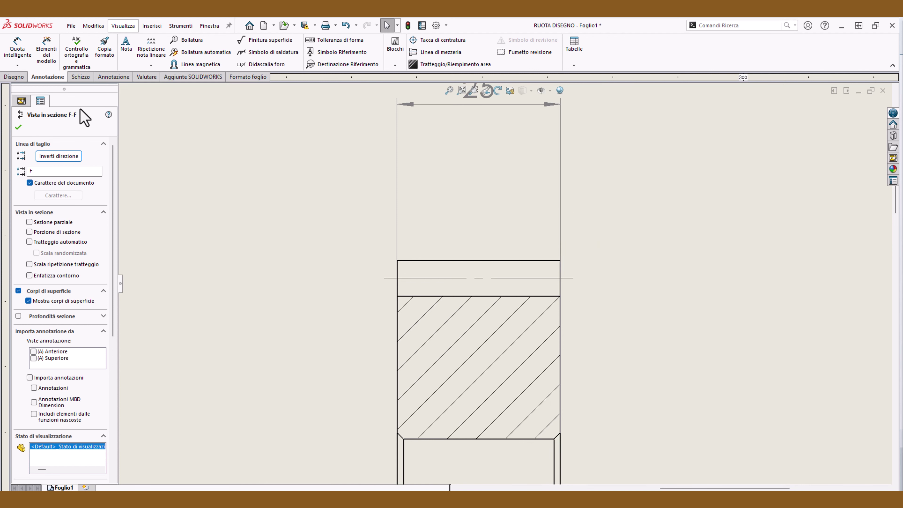
Place a trial ø60 diameter dimension on the bore of section F-F
{"action": "left_click", "coordinate": [16, 48]}
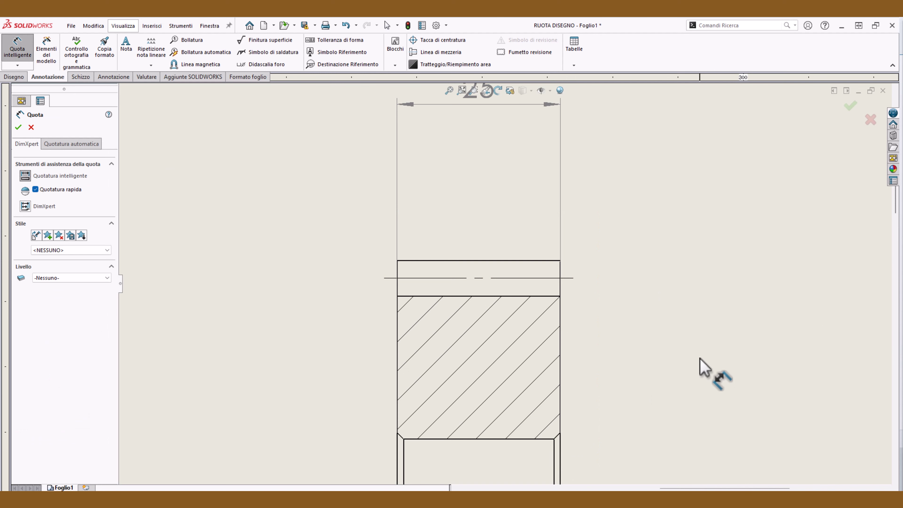
{"action": "scroll", "coordinate": [631, 368], "scroll_direction": "up", "scroll_amount": 2}
{"action": "scroll", "coordinate": [617, 375], "scroll_direction": "up", "scroll_amount": 2}
{"action": "scroll", "coordinate": [610, 371], "scroll_direction": "up", "scroll_amount": 3}
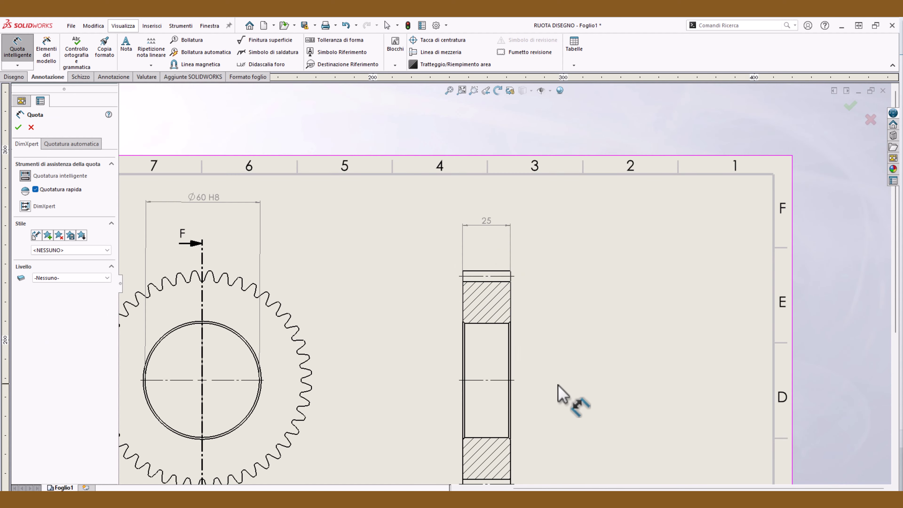
{"action": "scroll", "coordinate": [562, 396], "scroll_direction": "up", "scroll_amount": 1}
{"action": "scroll", "coordinate": [447, 403], "scroll_direction": "down", "scroll_amount": 1}
{"action": "scroll", "coordinate": [529, 409], "scroll_direction": "down", "scroll_amount": 1}
{"action": "scroll", "coordinate": [520, 417], "scroll_direction": "down", "scroll_amount": 1}
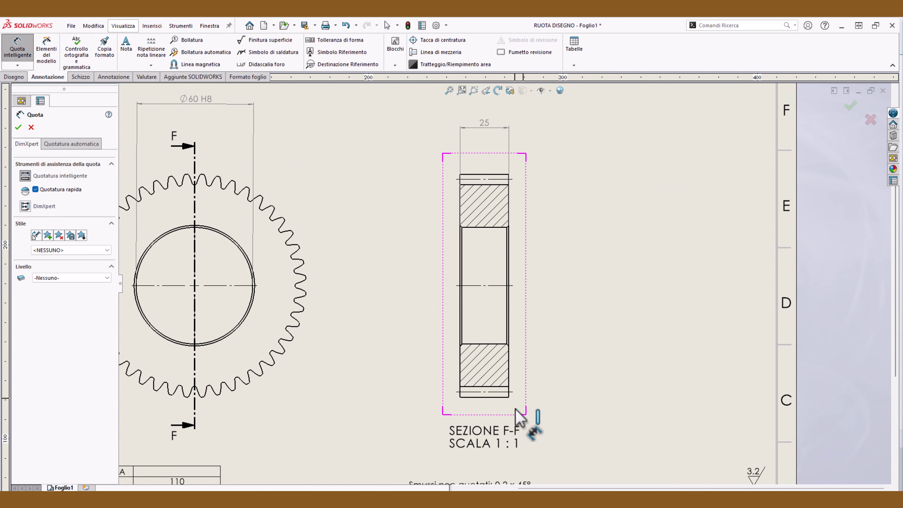
{"action": "scroll", "coordinate": [502, 427], "scroll_direction": "up", "scroll_amount": 2}
{"action": "scroll", "coordinate": [528, 422], "scroll_direction": "down", "scroll_amount": 2}
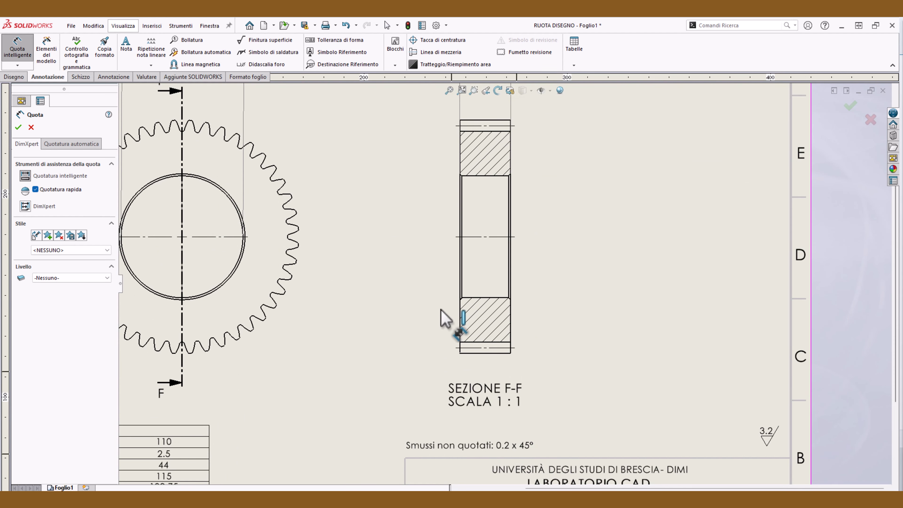
{"action": "middle_click_drag", "start_coordinate": [436, 292], "coordinate": [456, 372]}
{"action": "scroll", "coordinate": [520, 373], "scroll_direction": "up", "scroll_amount": 3}
{"action": "scroll", "coordinate": [520, 347], "scroll_direction": "down", "scroll_amount": 3}
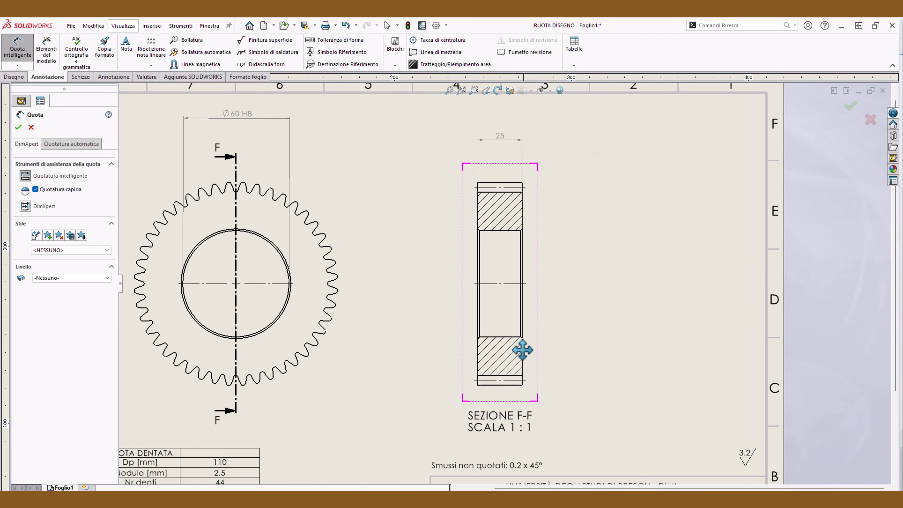
{"action": "scroll", "coordinate": [512, 340], "scroll_direction": "down", "scroll_amount": 2}
{"action": "scroll", "coordinate": [555, 341], "scroll_direction": "down", "scroll_amount": 2}
{"action": "left_click", "coordinate": [531, 320]}
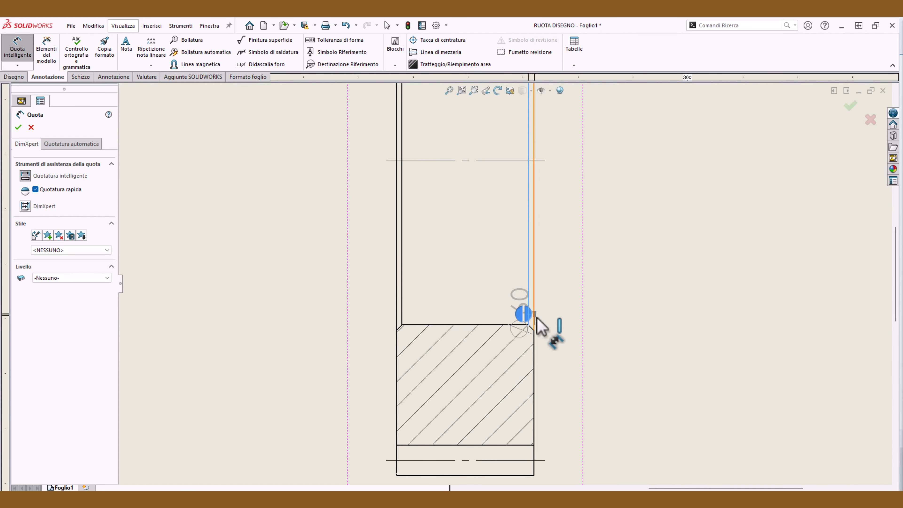
{"action": "left_click", "coordinate": [535, 317]}
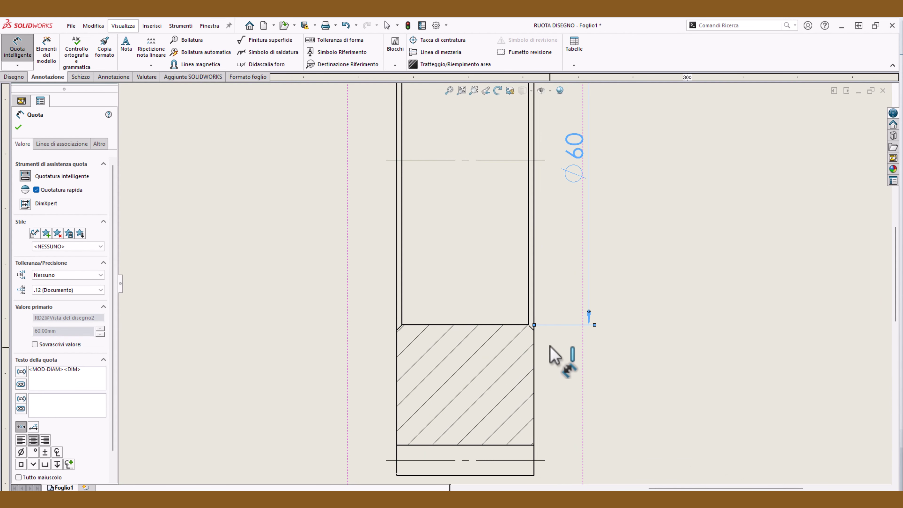
Cancel the extra dimension, delete the ø60 dimension, and zoom back out to the sheet
{"action": "left_click", "coordinate": [529, 319]}
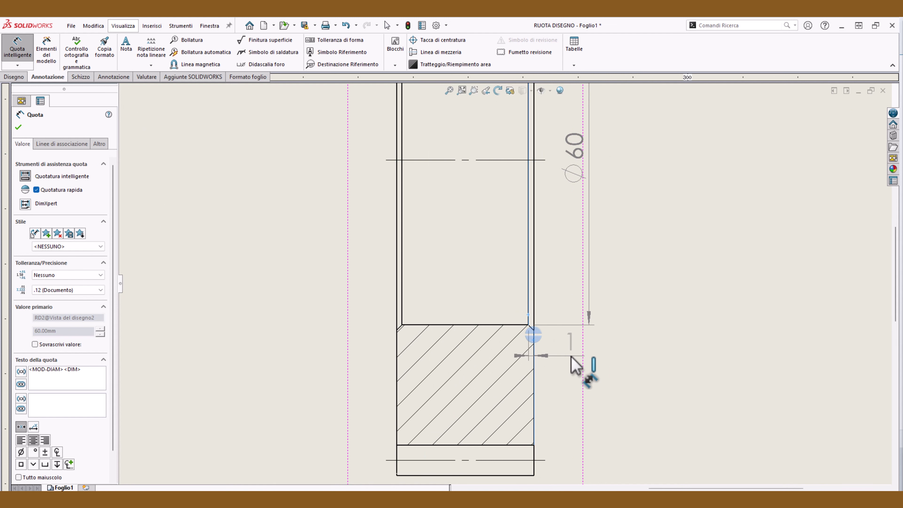
{"action": "left_click", "coordinate": [571, 357]}
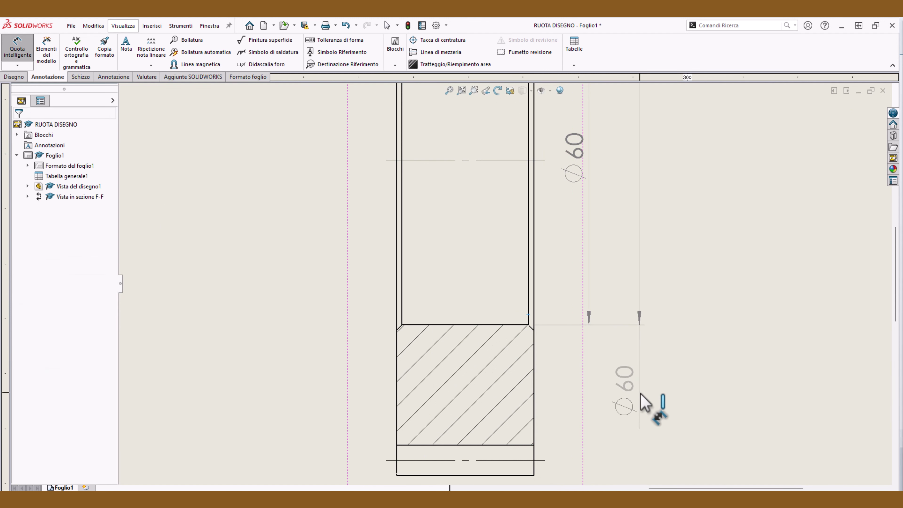
{"action": "key", "text": "Escape"}
{"action": "scroll", "coordinate": [640, 366], "scroll_direction": "up", "scroll_amount": 2}
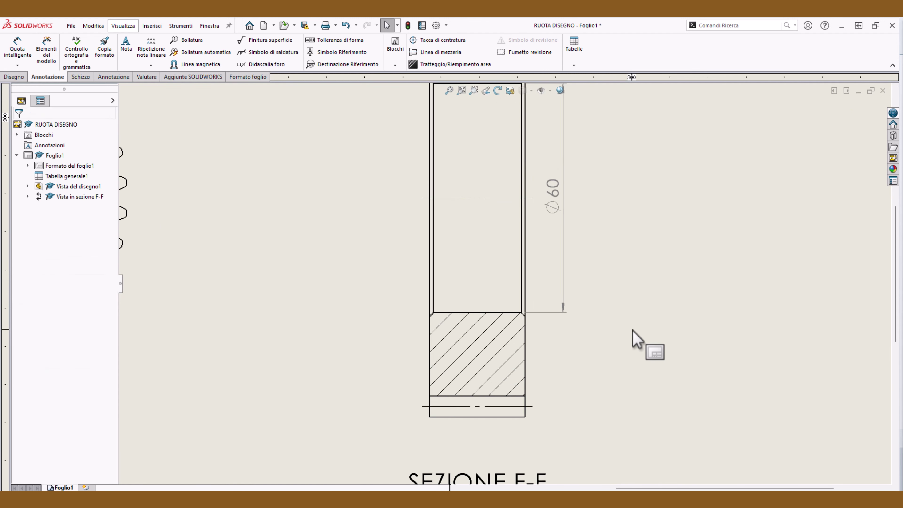
{"action": "middle_click_drag", "start_coordinate": [590, 307], "coordinate": [605, 369]}
{"action": "scroll", "coordinate": [508, 338], "scroll_direction": "down", "scroll_amount": 2}
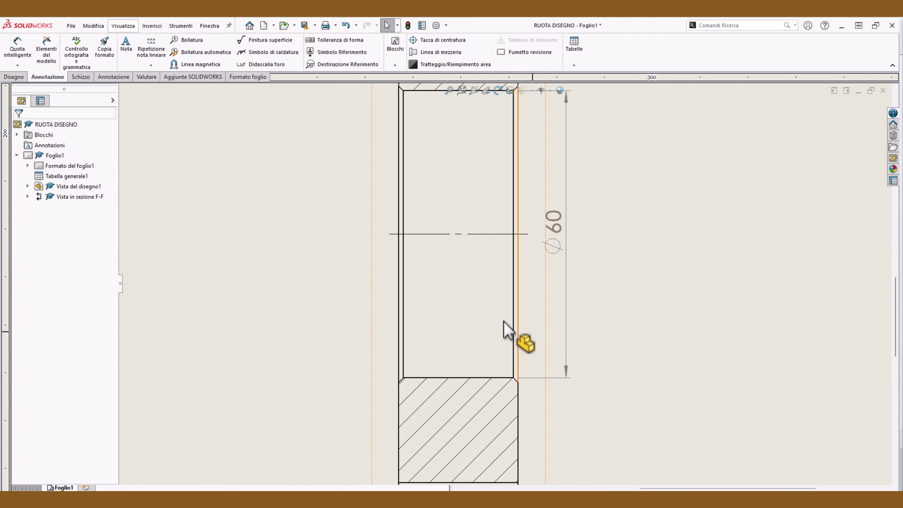
{"action": "middle_click_drag", "start_coordinate": [508, 338], "coordinate": [525, 373]}
{"action": "left_click", "coordinate": [583, 306]}
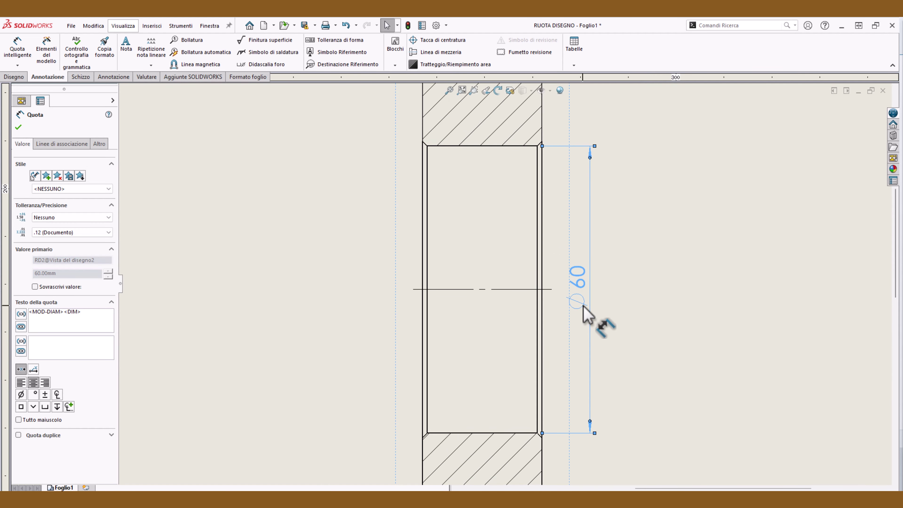
{"action": "key", "text": "Delete"}
{"action": "scroll", "coordinate": [568, 318], "scroll_direction": "up", "scroll_amount": 2}
{"action": "mouse_move", "coordinate": [568, 318]}
{"action": "middle_mouse_down"}
{"action": "mouse_move", "coordinate": [629, 388]}
{"action": "mouse_move", "coordinate": [642, 374]}
{"action": "middle_mouse_up"}
{"action": "scroll", "coordinate": [629, 387], "scroll_direction": "up", "scroll_amount": 2}
{"action": "scroll", "coordinate": [621, 377], "scroll_direction": "down", "scroll_amount": 1}
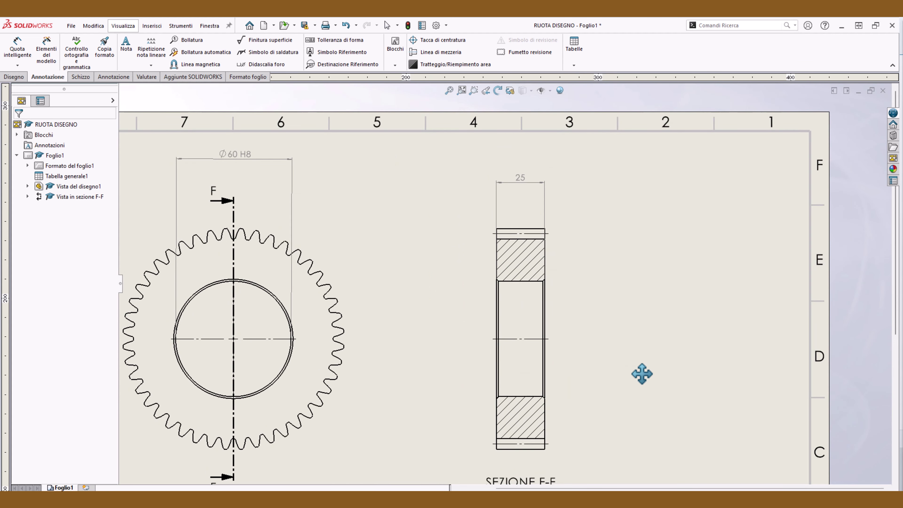
Dimension section F-F between its top and bottom outer edges, giving 114.79
{"action": "key", "text": "d"}
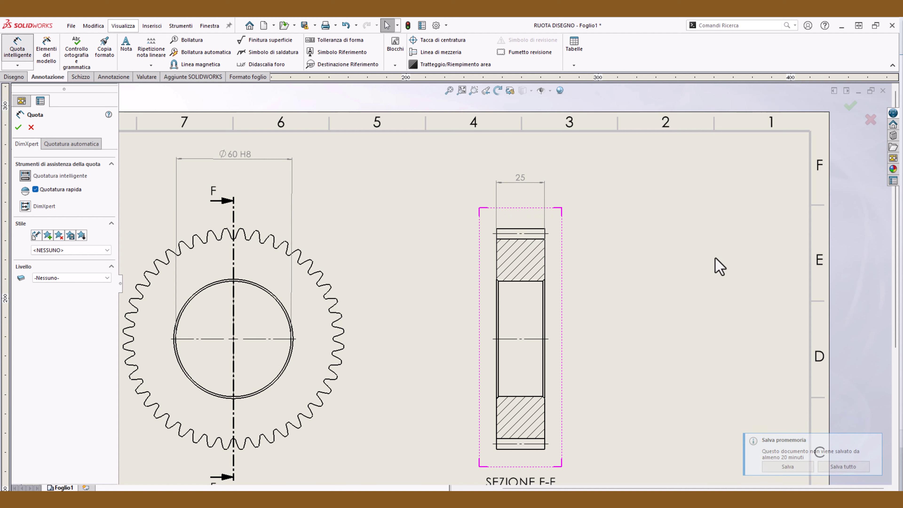
{"action": "left_click", "coordinate": [525, 229]}
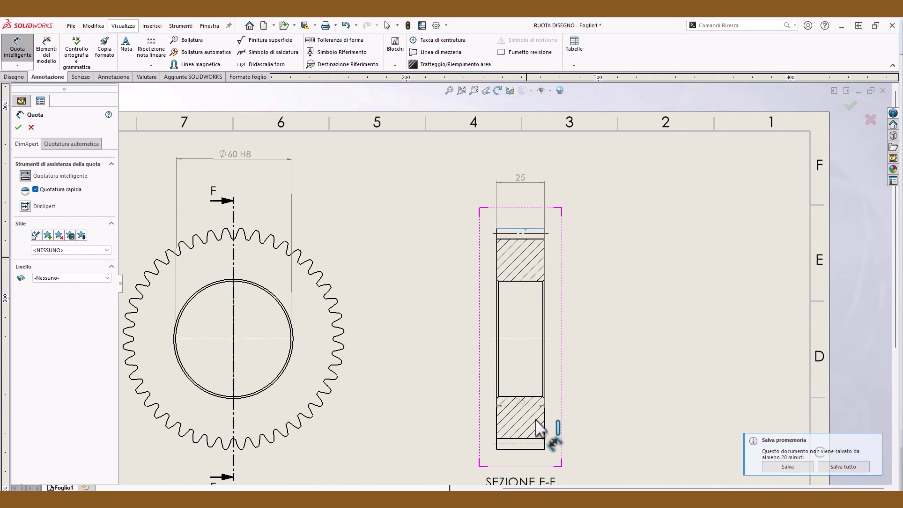
{"action": "left_click", "coordinate": [524, 449]}
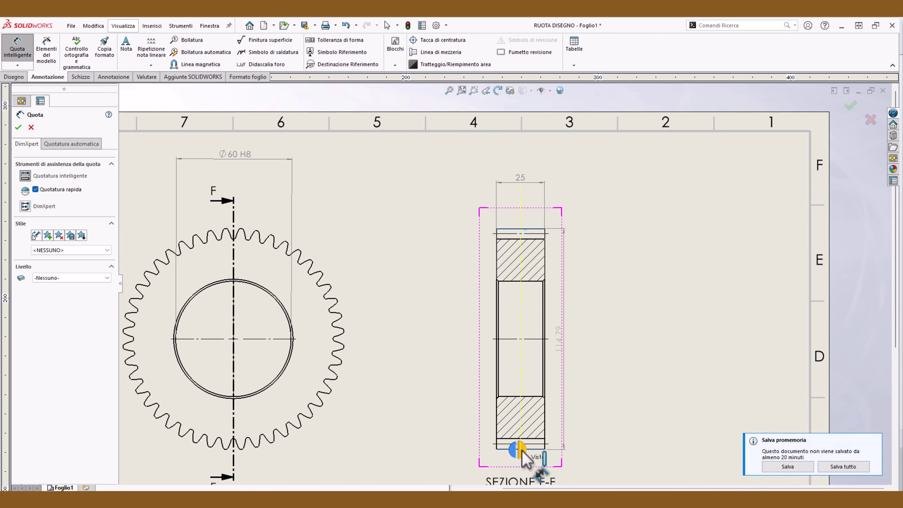
{"action": "left_click", "coordinate": [626, 373]}
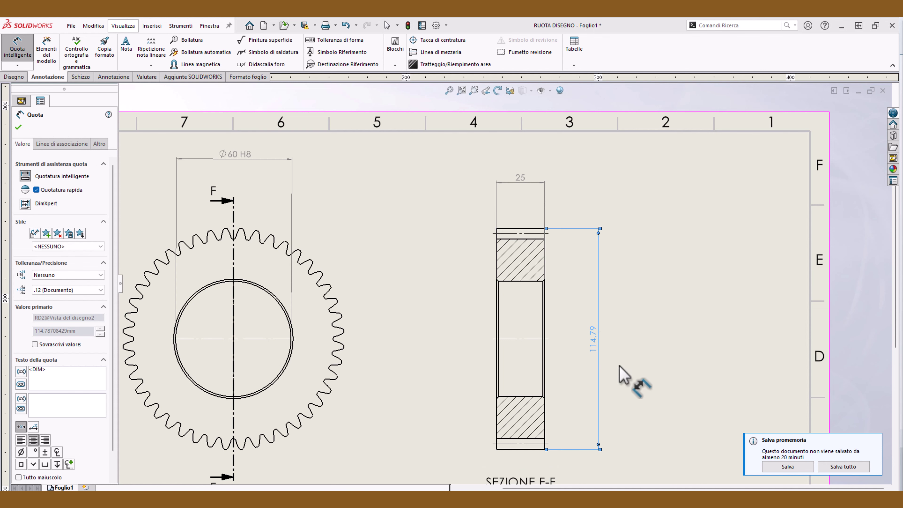
{"action": "scroll", "coordinate": [444, 373], "scroll_direction": "up", "scroll_amount": 1}
{"action": "mouse_move", "coordinate": [443, 373]}
{"action": "middle_mouse_down"}
{"action": "mouse_move", "coordinate": [618, 281]}
{"action": "mouse_move", "coordinate": [631, 248]}
{"action": "mouse_move", "coordinate": [432, 394]}
{"action": "middle_mouse_up"}
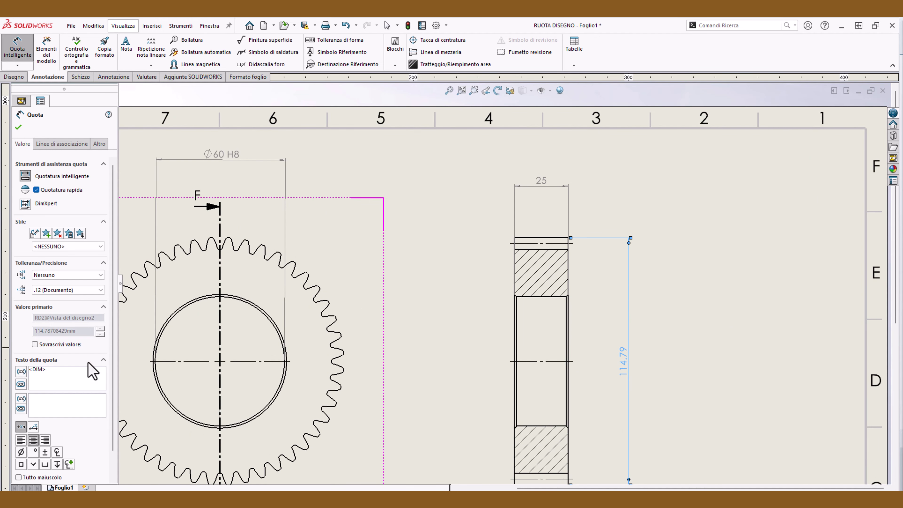
Round the dimension to whole millimetres and prefix the diameter symbol, making Ø115
{"action": "left_click", "coordinate": [63, 290]}
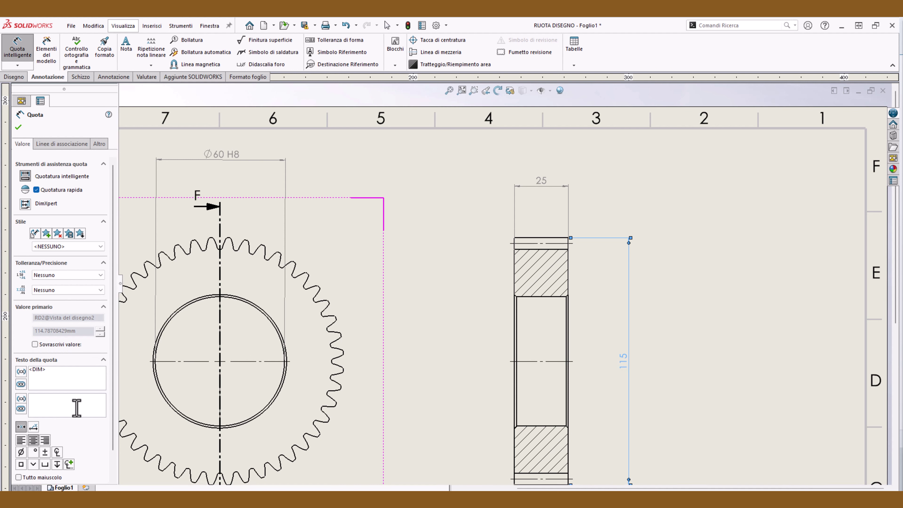
{"action": "left_click", "coordinate": [22, 455]}
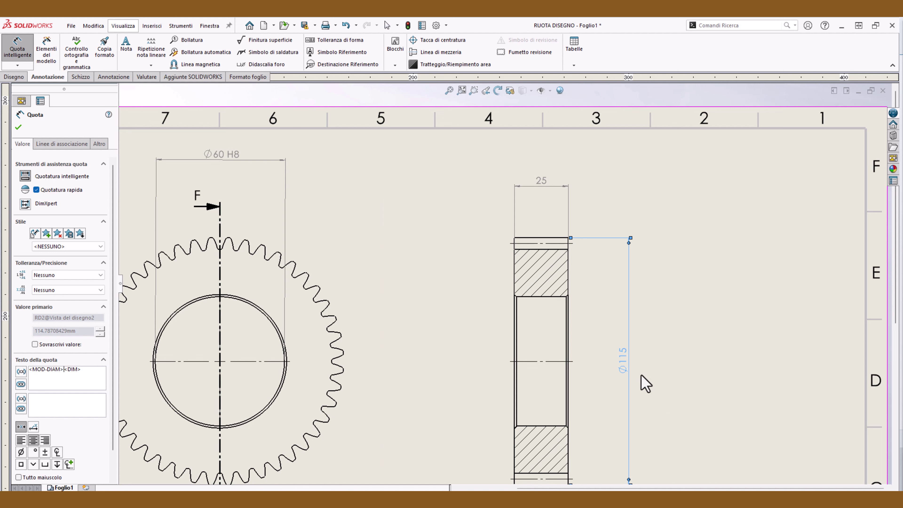
{"action": "left_click", "coordinate": [72, 275]}
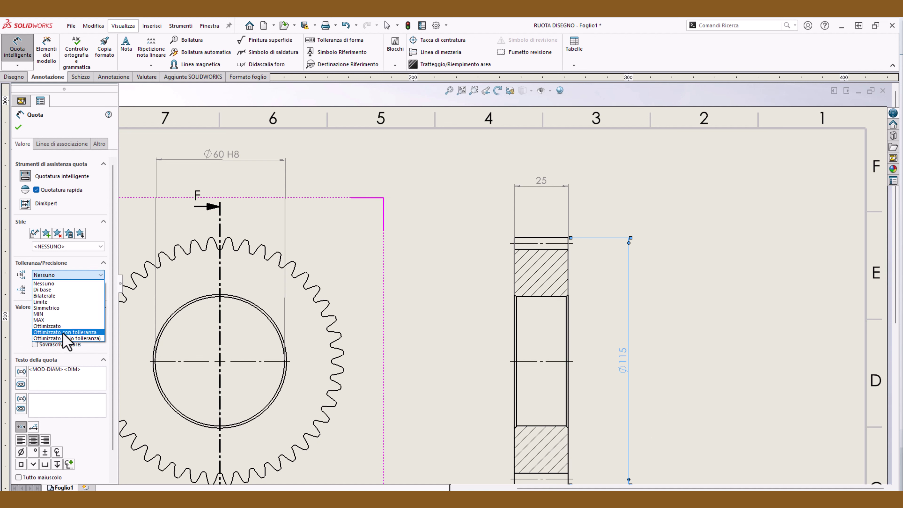
Give the Ø115 dimension an Ottimizzato fit tolerance of class h8, reading Ø115 h8
{"action": "key", "text": "Up"}
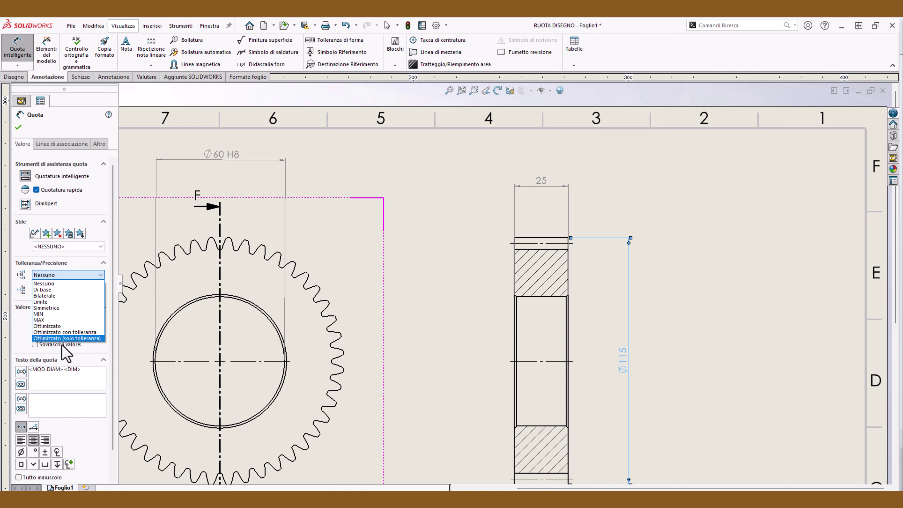
{"action": "left_click", "coordinate": [53, 326]}
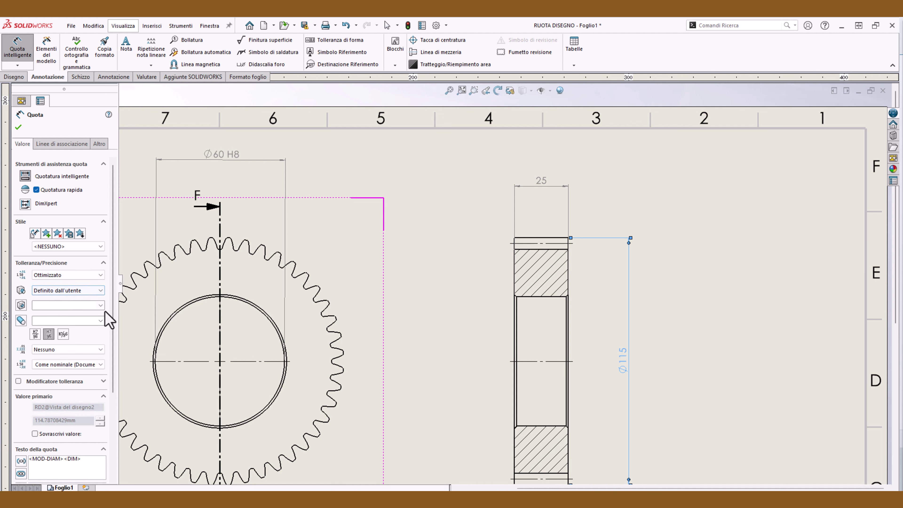
{"action": "left_click", "coordinate": [101, 321]}
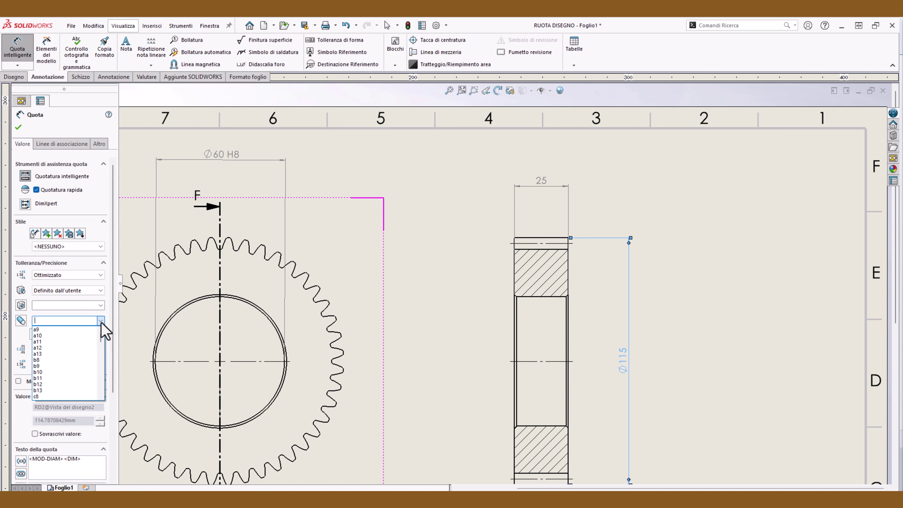
{"action": "left_click_drag", "start_coordinate": [102, 340], "coordinate": [101, 365]}
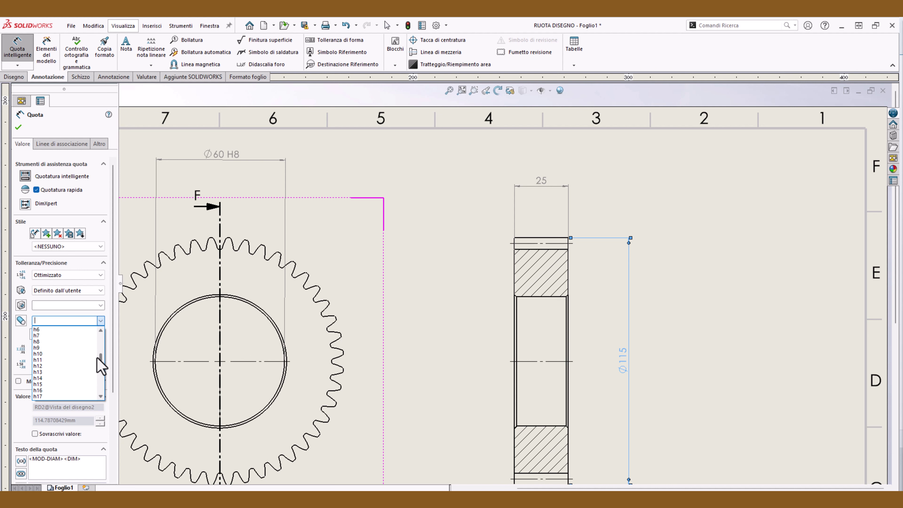
{"action": "left_click", "coordinate": [37, 341]}
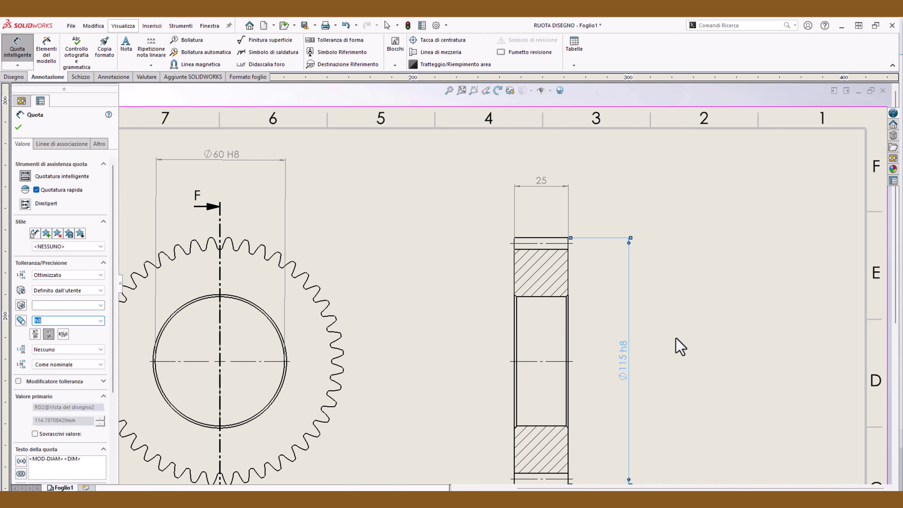
{"action": "left_click", "coordinate": [680, 345]}
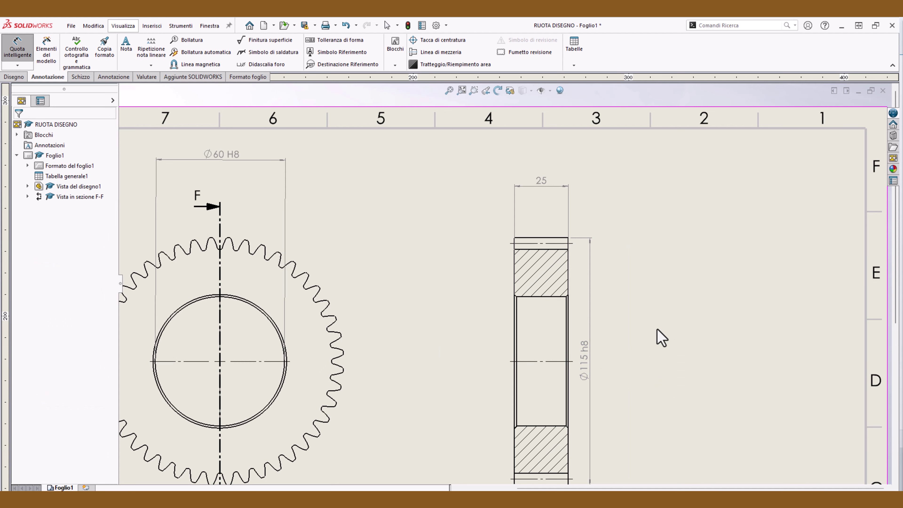
{"action": "mouse_move", "coordinate": [660, 338]}
{"action": "middle_mouse_down"}
{"action": "mouse_move", "coordinate": [688, 305]}
{"action": "mouse_move", "coordinate": [699, 329]}
{"action": "mouse_move", "coordinate": [691, 320]}
{"action": "middle_mouse_up"}
{"action": "mouse_move", "coordinate": [711, 373]}
{"action": "middle_mouse_down"}
{"action": "mouse_move", "coordinate": [691, 319]}
{"action": "mouse_move", "coordinate": [749, 359]}
{"action": "mouse_move", "coordinate": [742, 332]}
{"action": "middle_mouse_up"}
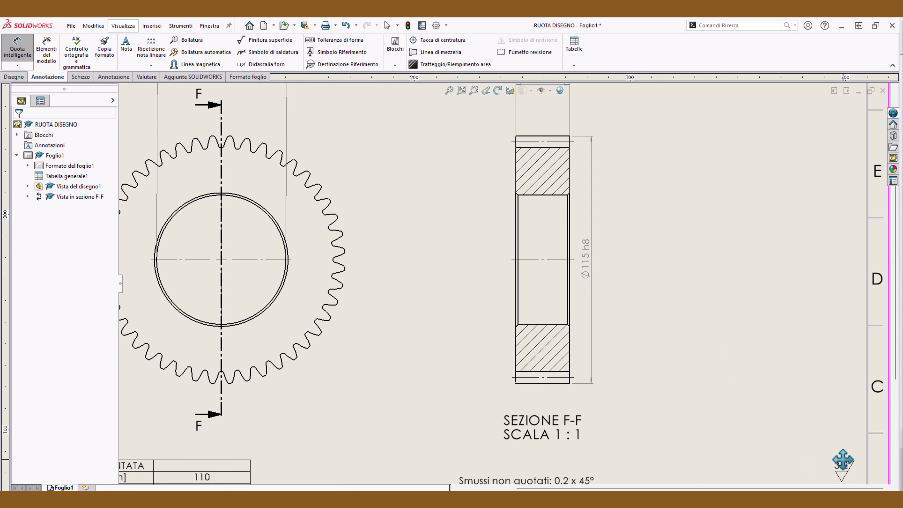
{"action": "left_click", "coordinate": [542, 143]}
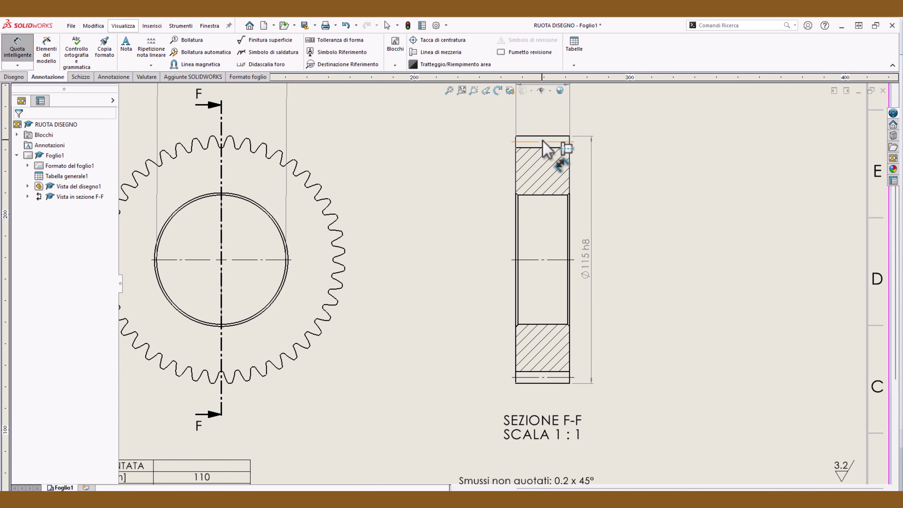